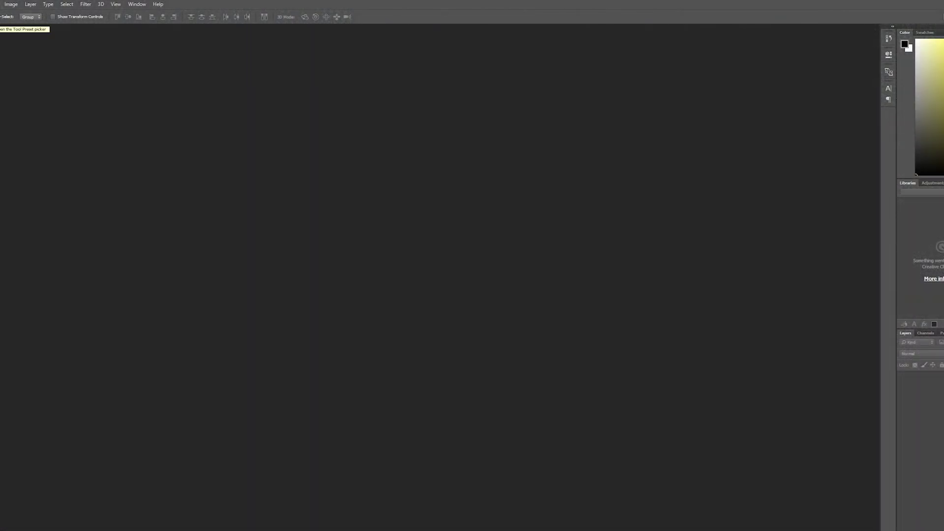
Create a new document 800 pixels wide and 600 pixels high.
key("ctrl+n")
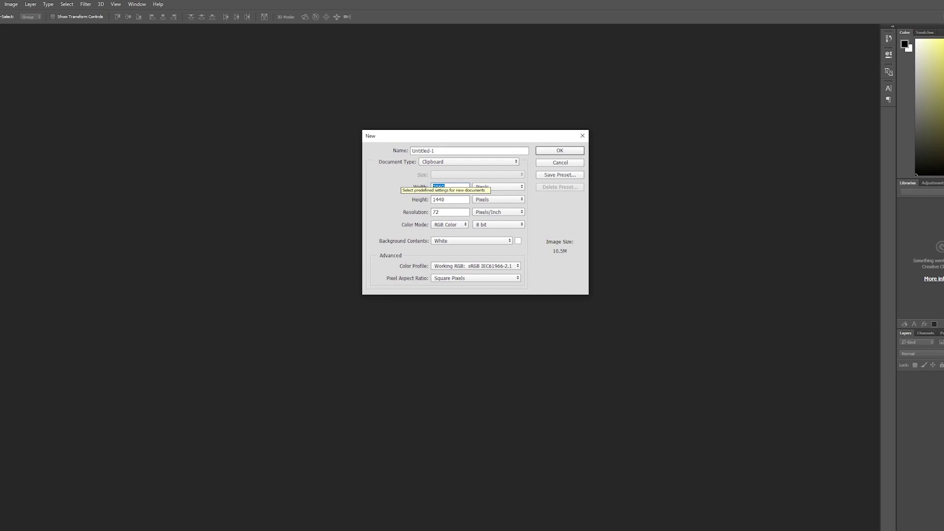
type("800")
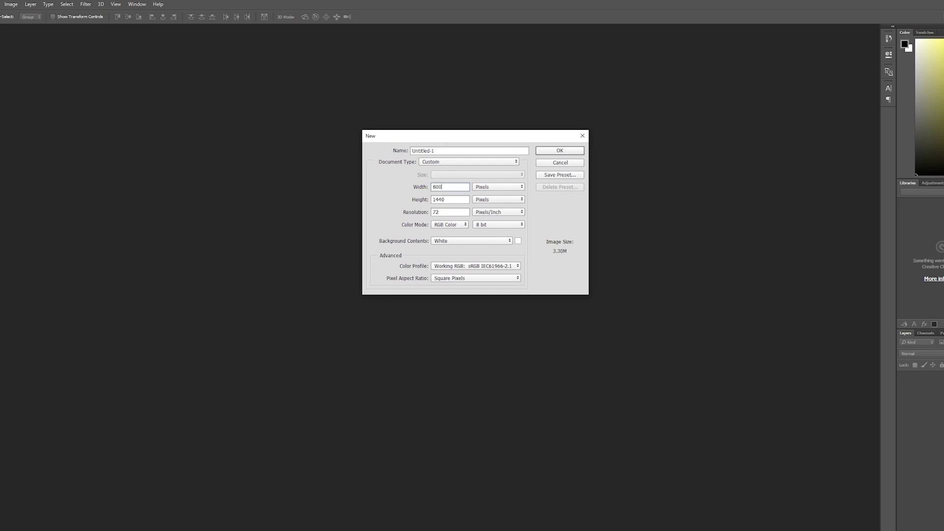
key("Tab")
type("600")
key("Return")
Add the text "Avel" to the canvas and move it to the middle of the page.
key("t")
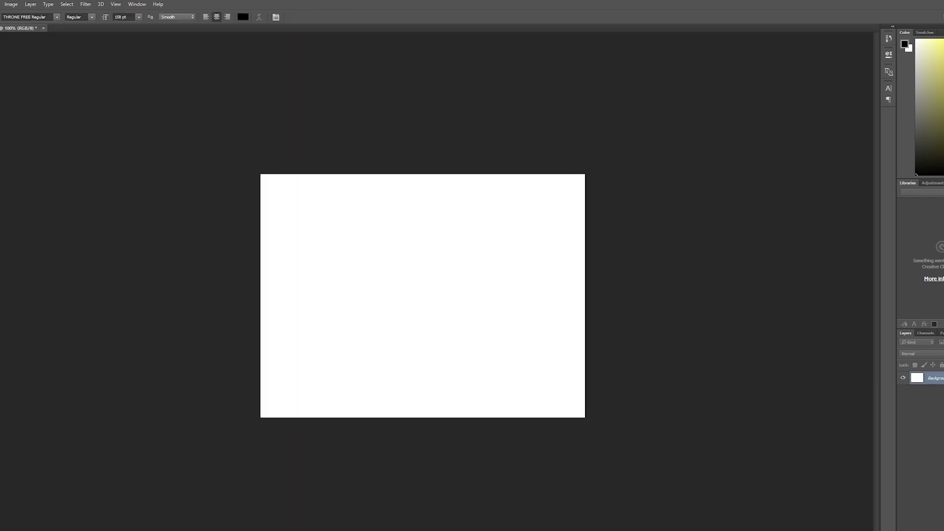
left_click_drag(270, 186, 570, 394)
type("Avel")
key("ctrl+Return")
key("v")
left_click_drag(430, 205, 435, 279)
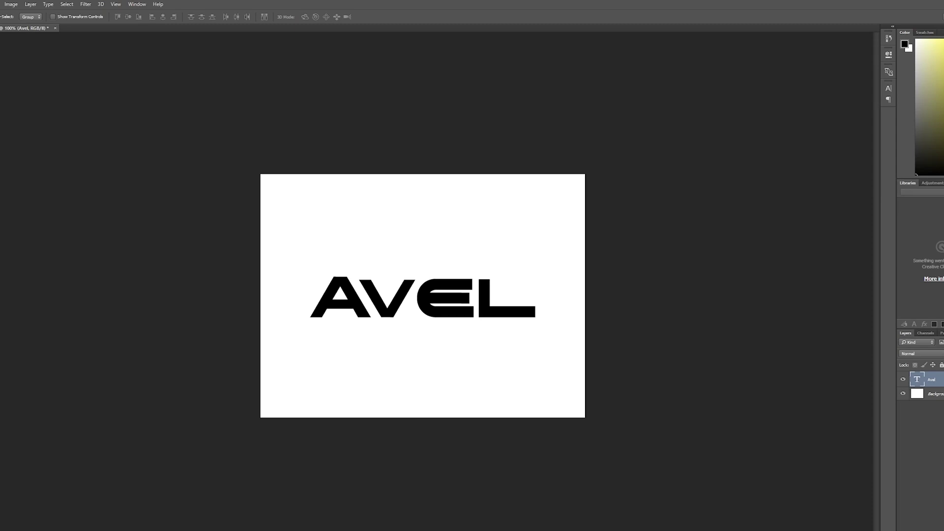
Save the artwork as a PNG named avel in the Desktop's PNG folder, keeping the default PNG options.
left_click(0, 4)
left_click(2, 85)
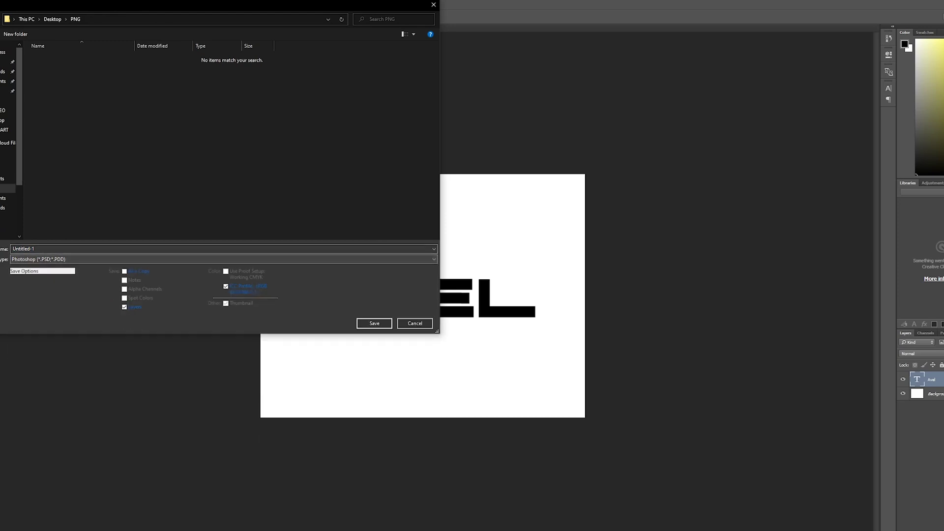
key("p")
key("p")
key("p")
key("p")
key("p")
key("p")
key("p")
key("p")
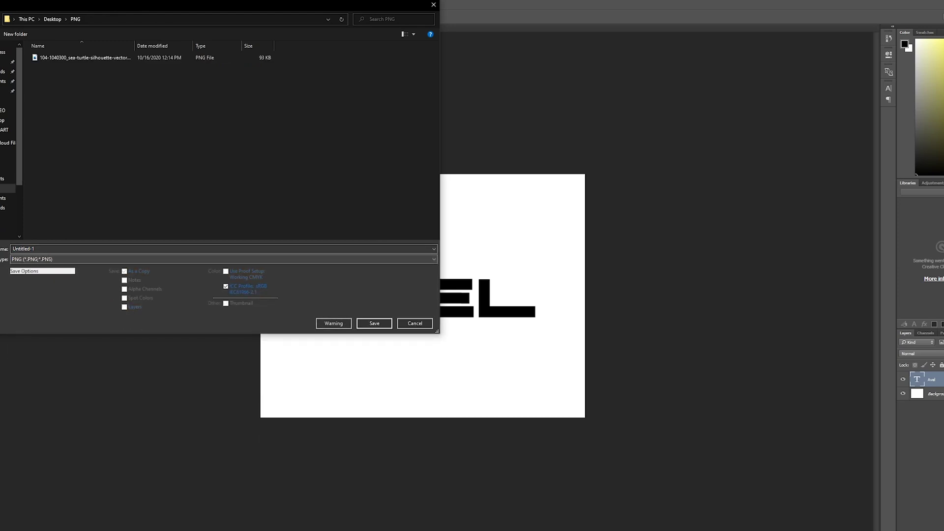
left_click(24, 249)
type("avel")
key("Return")
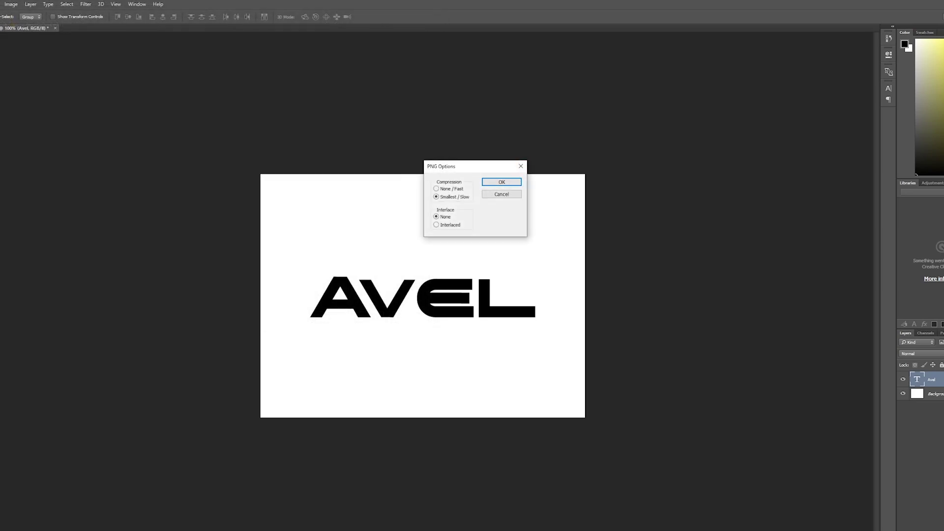
key("Return")
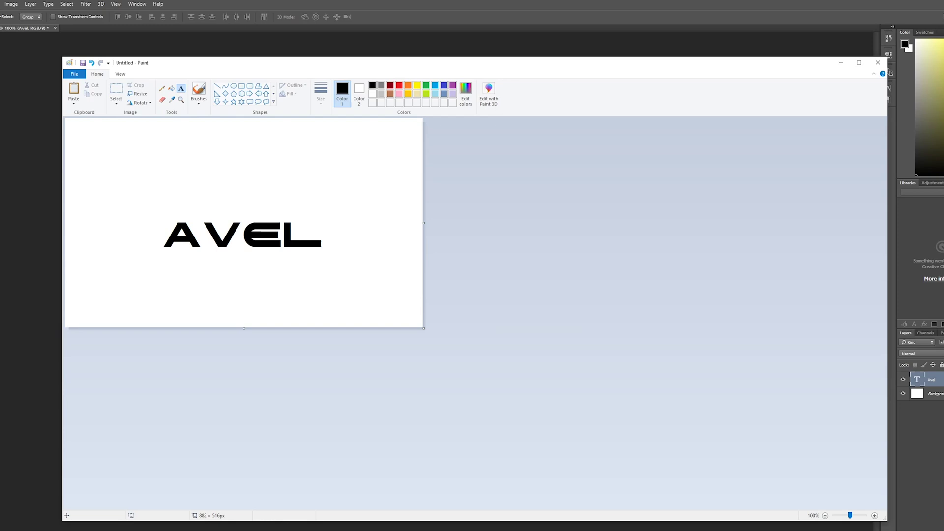
left_click(193, 207)
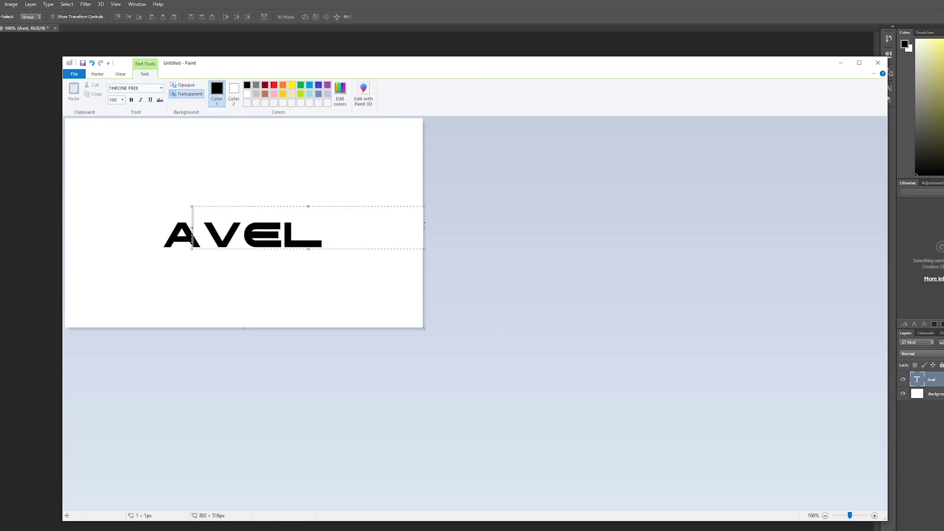
key("Escape")
left_click(170, 215)
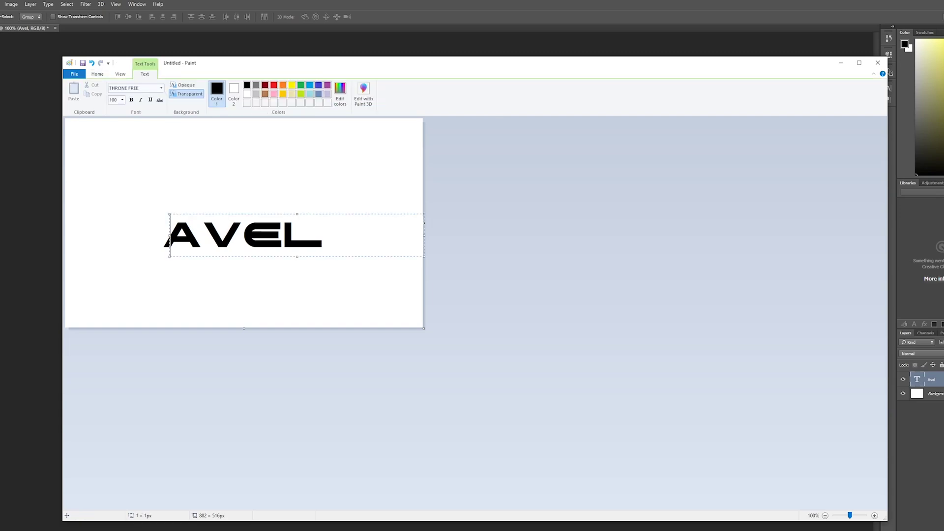
left_click(74, 74)
mouse_move(94, 141)
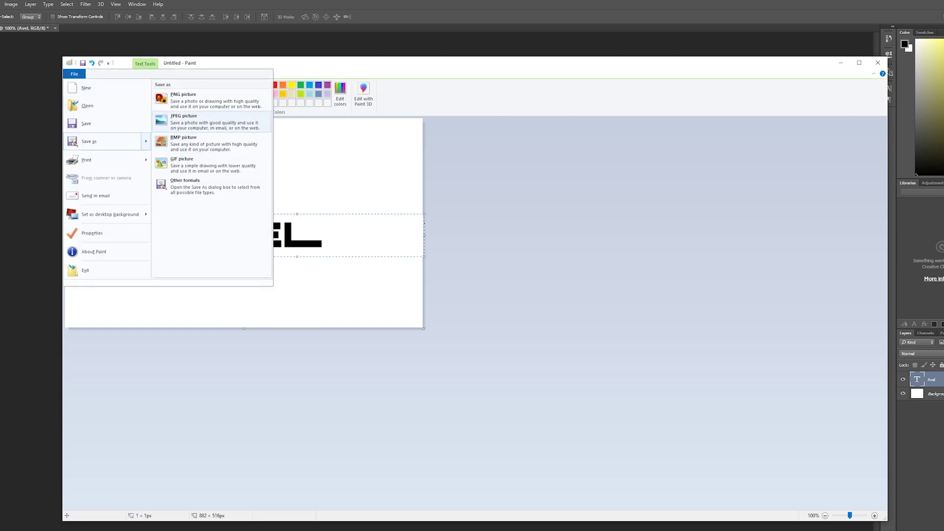
left_click(182, 98)
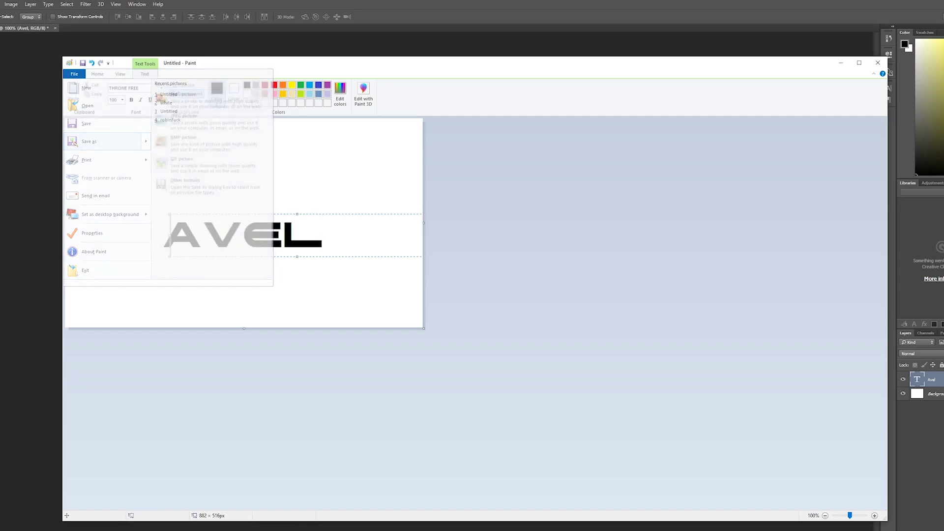
left_click(798, 465)
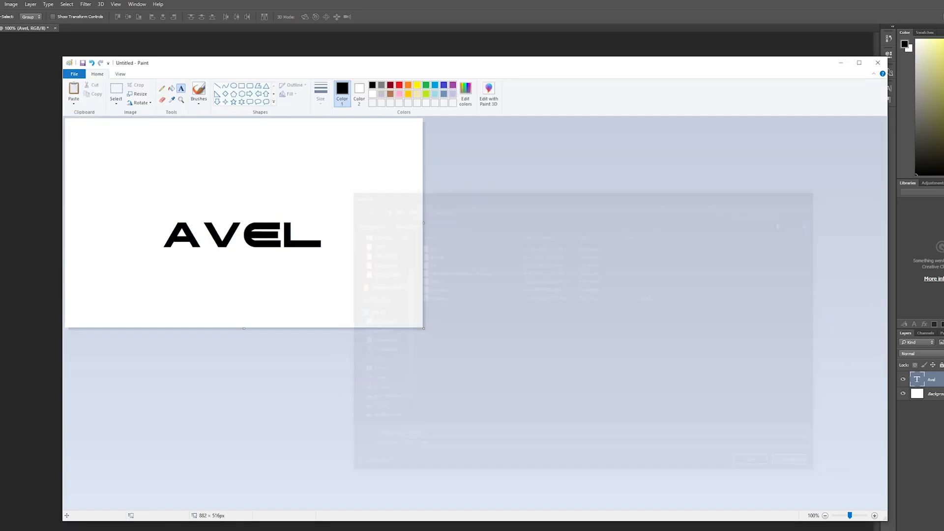
left_click(877, 63)
key("n")
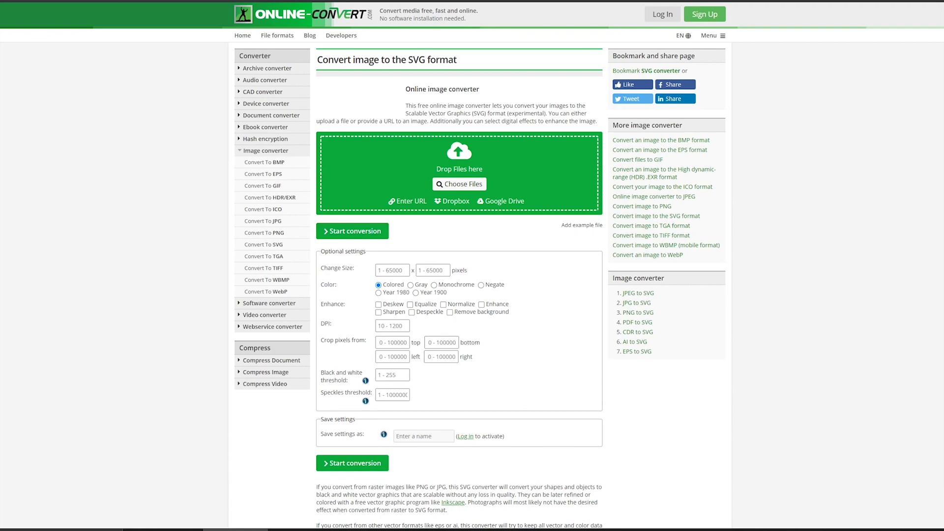
Upload avel.png to the Online-Convert SVG converter, convert it and download the resulting SVG file.
left_click(459, 184)
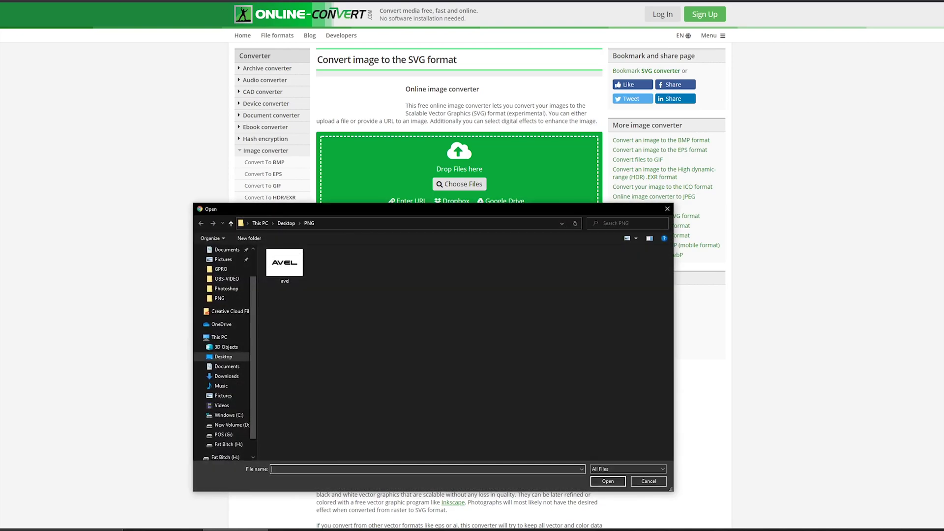
left_click(284, 265)
left_click(608, 481)
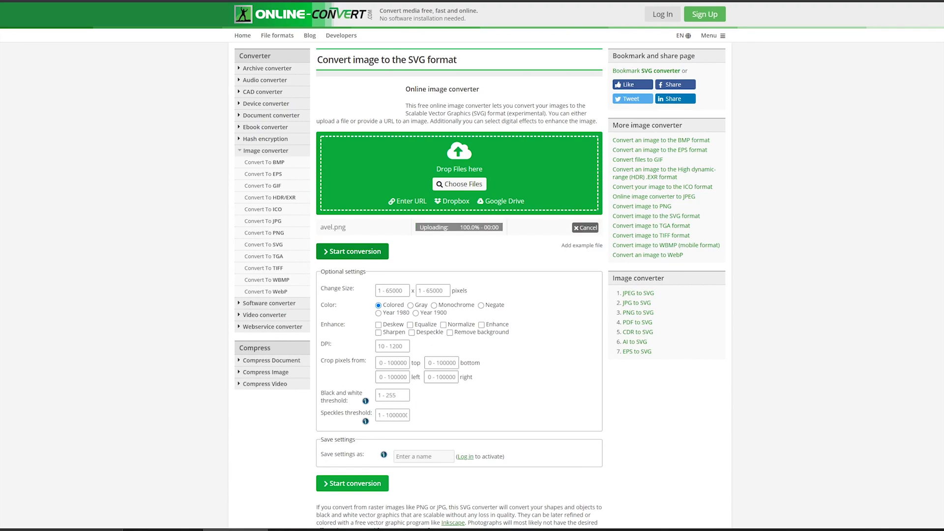
left_click(351, 252)
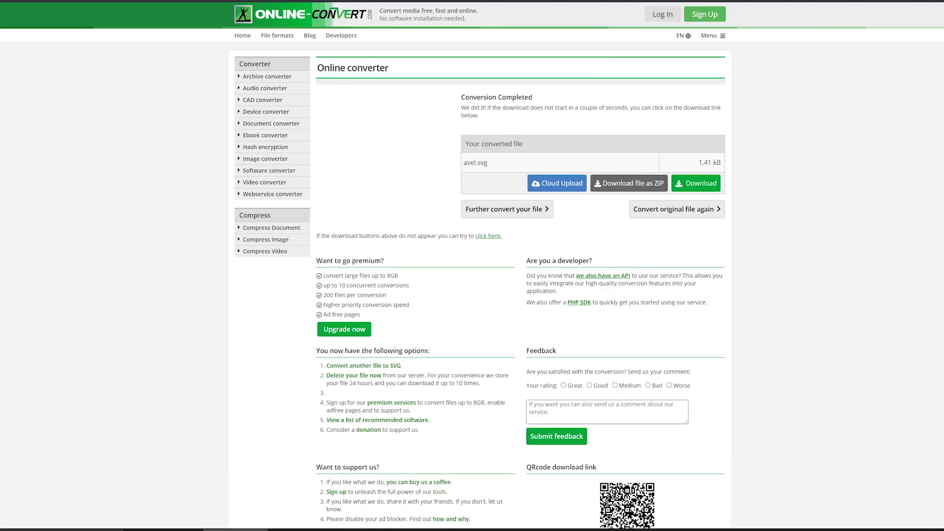
left_click(696, 183)
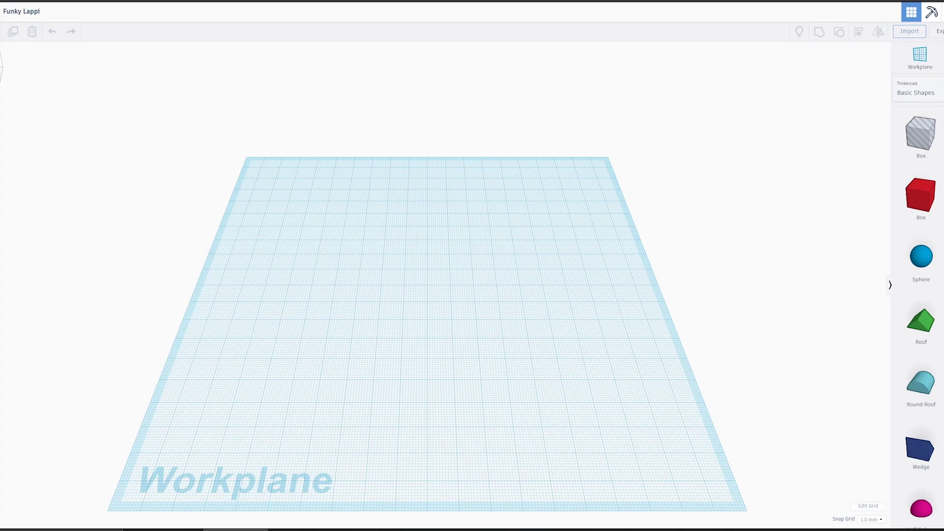
Switch to Tinkercad and import avel.svg as a 3D shape centred on the artboard with a width of 300.
left_click(909, 31)
left_click(483, 264)
left_click(285, 271)
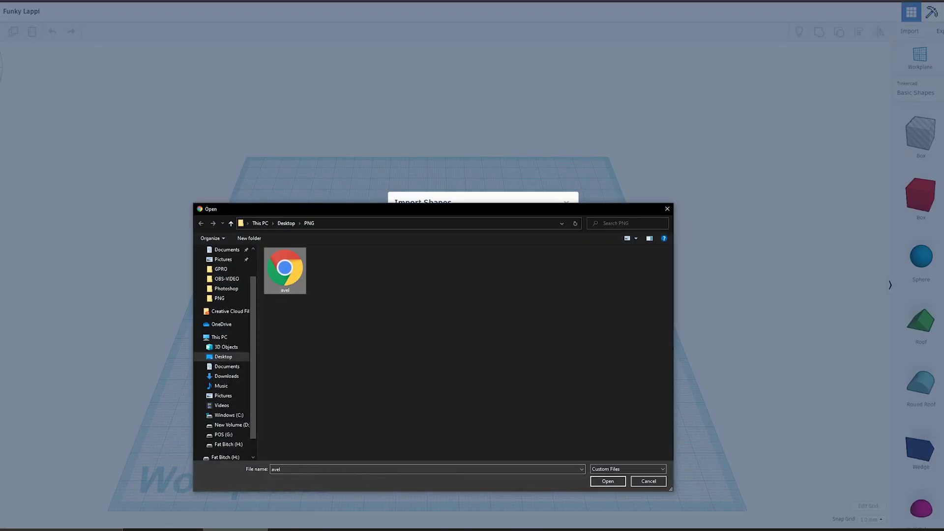
key("Return")
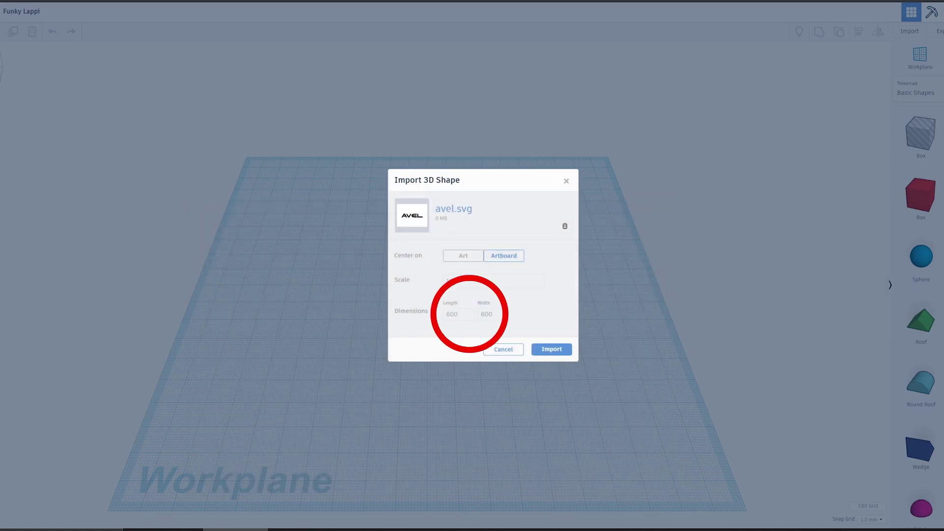
double_click(453, 314)
key("Tab")
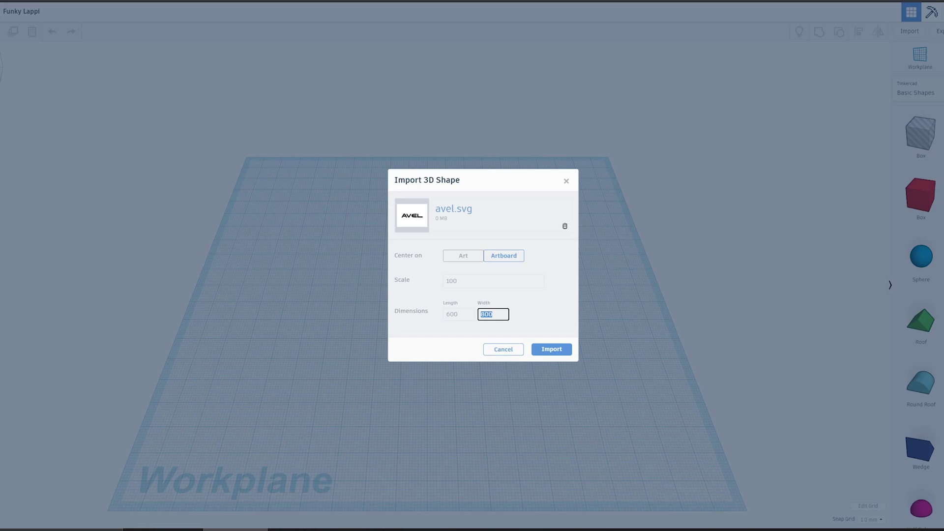
type("300")
key("Return")
left_click(549, 350)
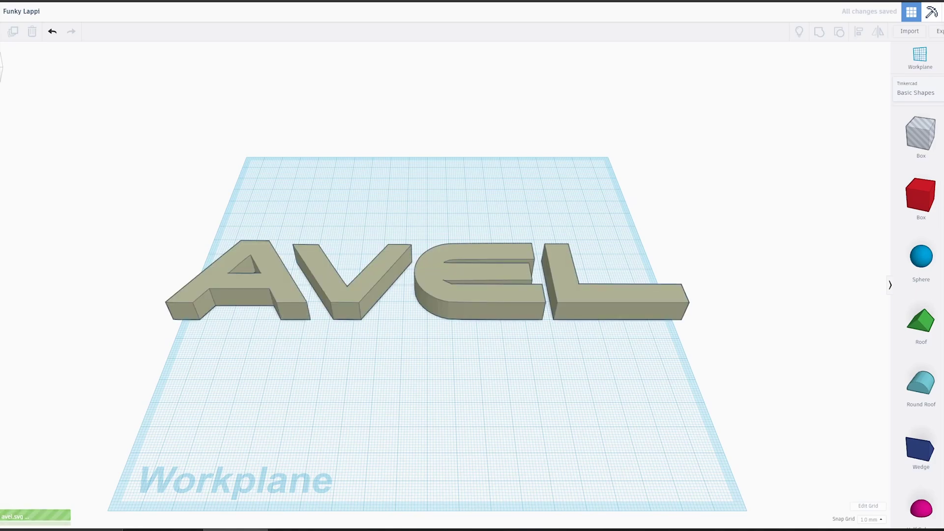
Resize the imported AVEL letters to span the workplane's width and move them to its back edge.
right_click_drag(550, 350, 545, 322)
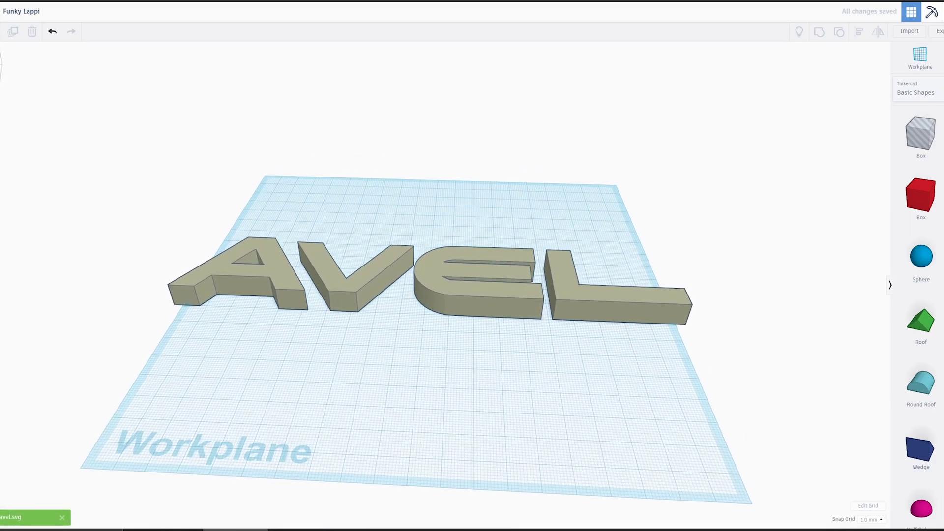
left_click_drag(427, 267, 427, 235)
left_click_drag(684, 324, 658, 320)
left_click_drag(590, 295, 629, 340)
left_click_drag(689, 354, 616, 214)
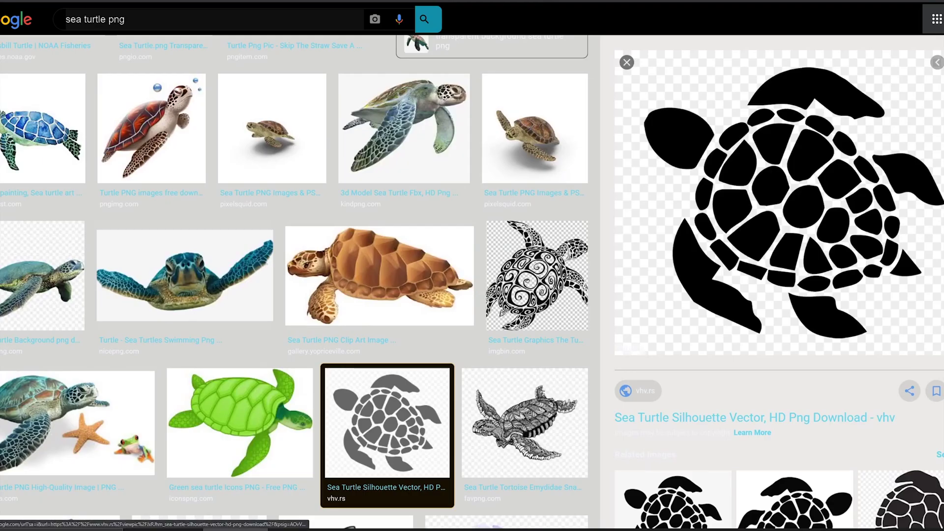
Switch to the Google image results and save the black sea turtle silhouette as a PNG named ST in the PNG folder.
right_click(740, 203)
left_click(786, 287)
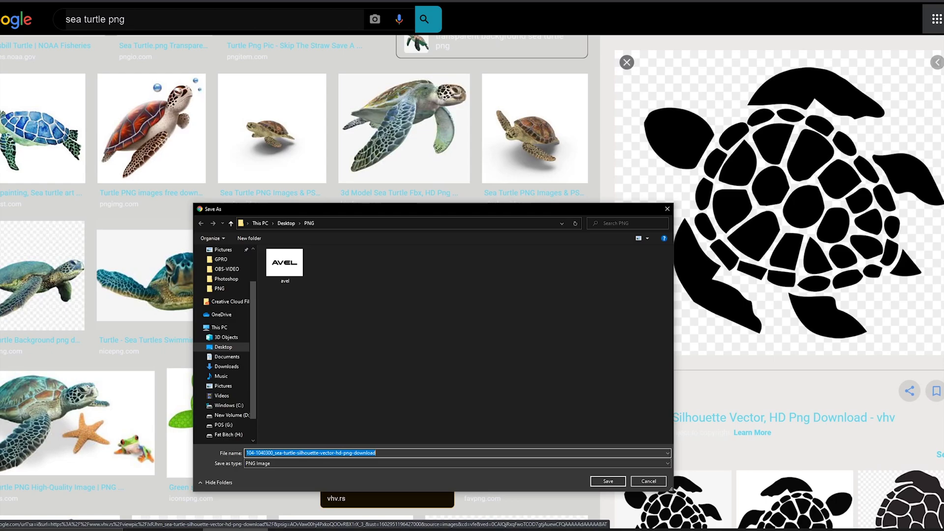
type("ST")
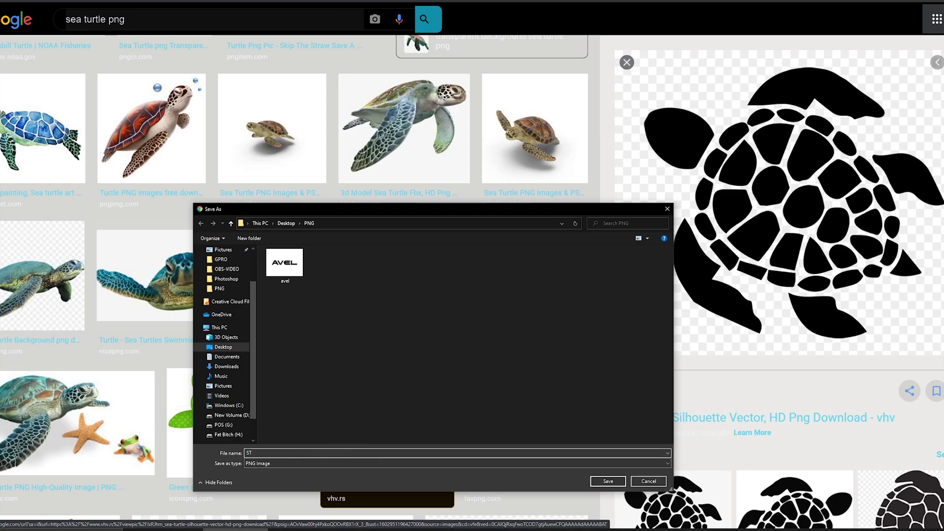
key("Return")
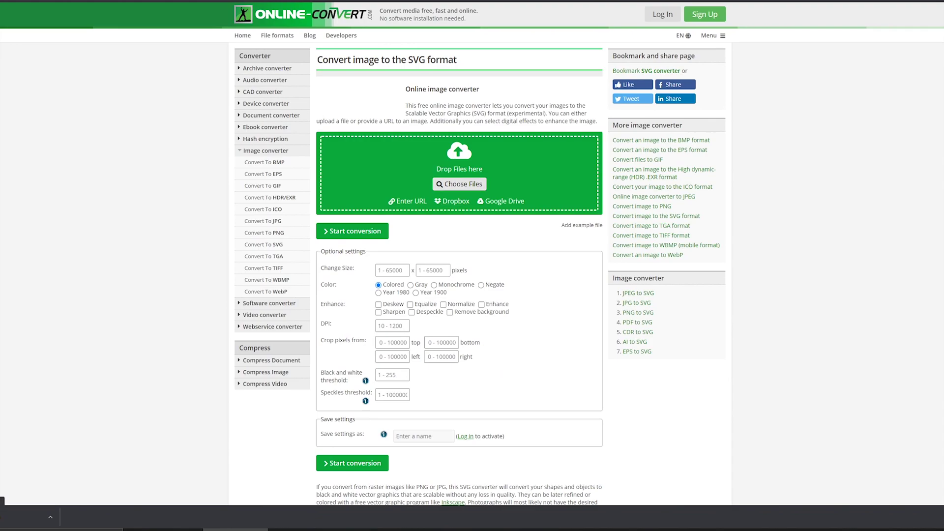
Switch to Online-Convert, upload ST.png and convert it to SVG.
left_click(460, 184)
left_click(376, 271)
left_click(607, 481)
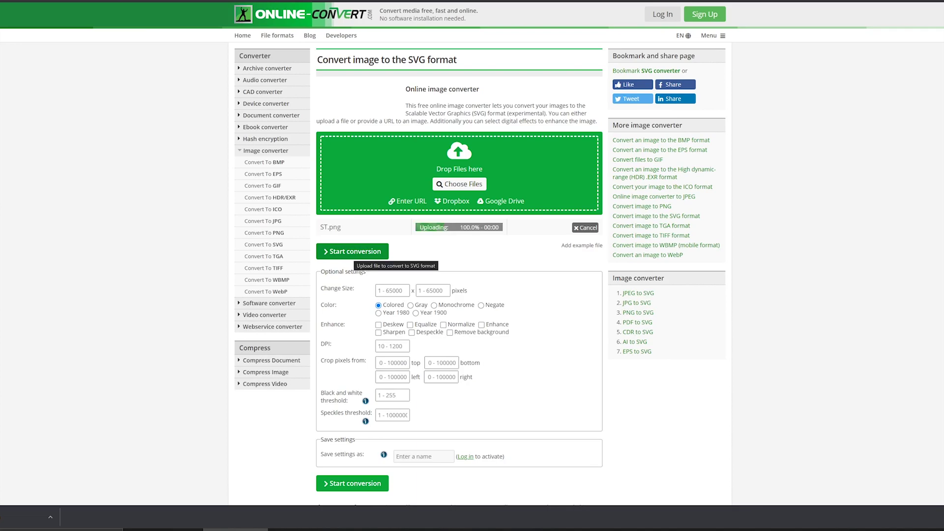
left_click(354, 252)
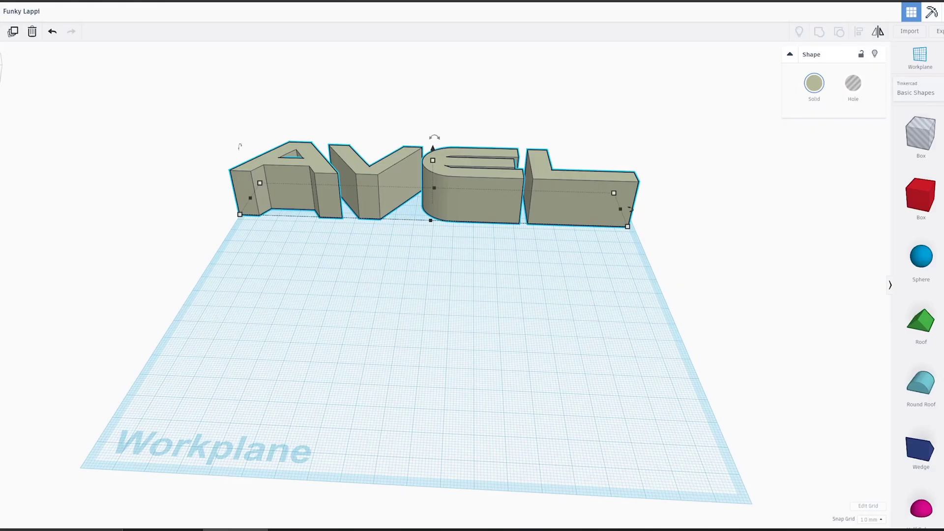
Switch to Tinkercad and import ST.svg as a 3D shape centred on the artboard with a width of 300.
right_click_drag(423, 305, 440, 324)
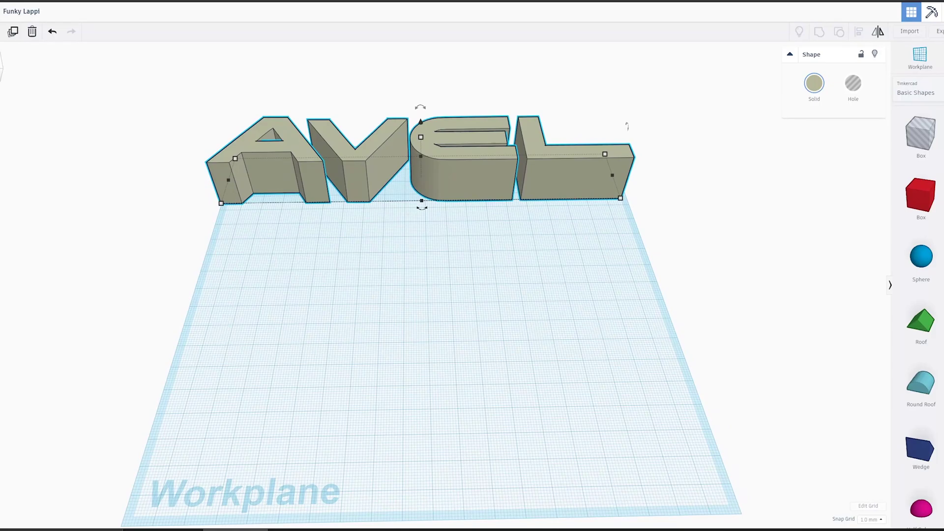
left_click(909, 31)
left_click(483, 264)
left_click(330, 270)
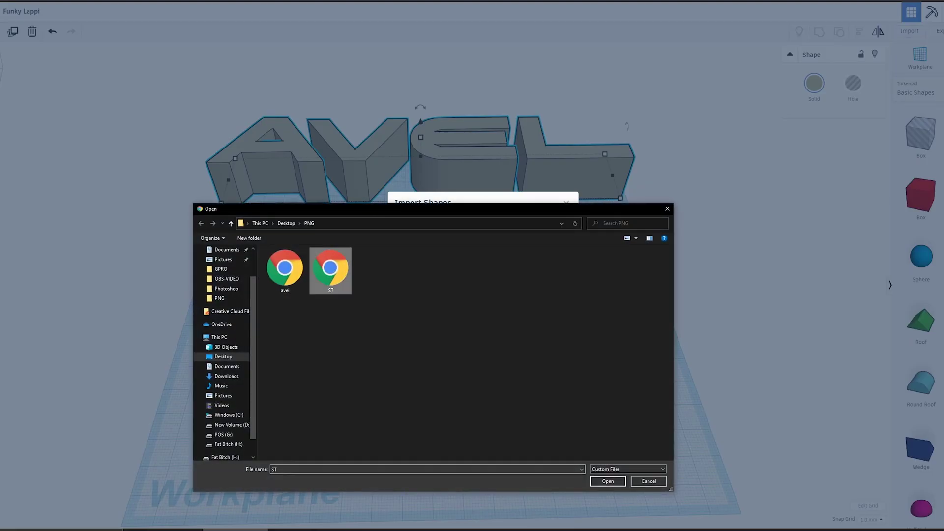
left_click(608, 481)
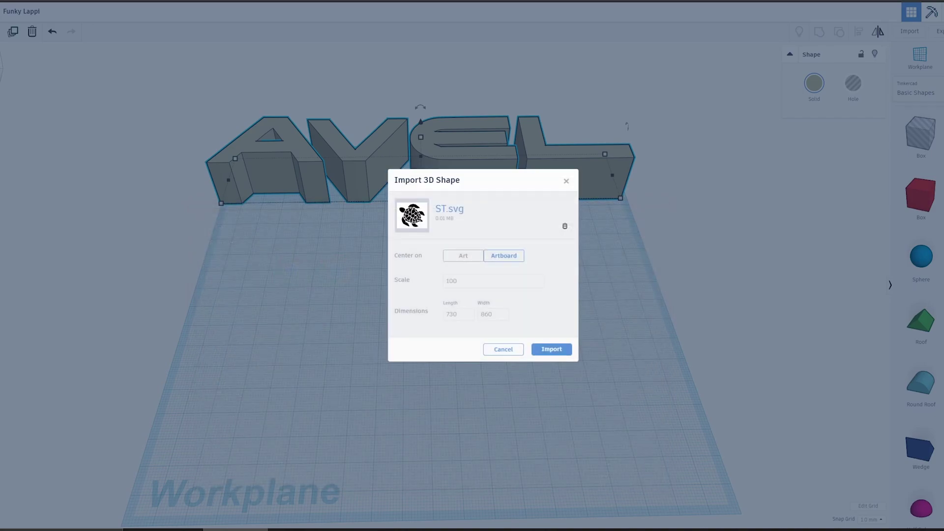
double_click(487, 314)
type("300")
key("Tab")
left_click(552, 349)
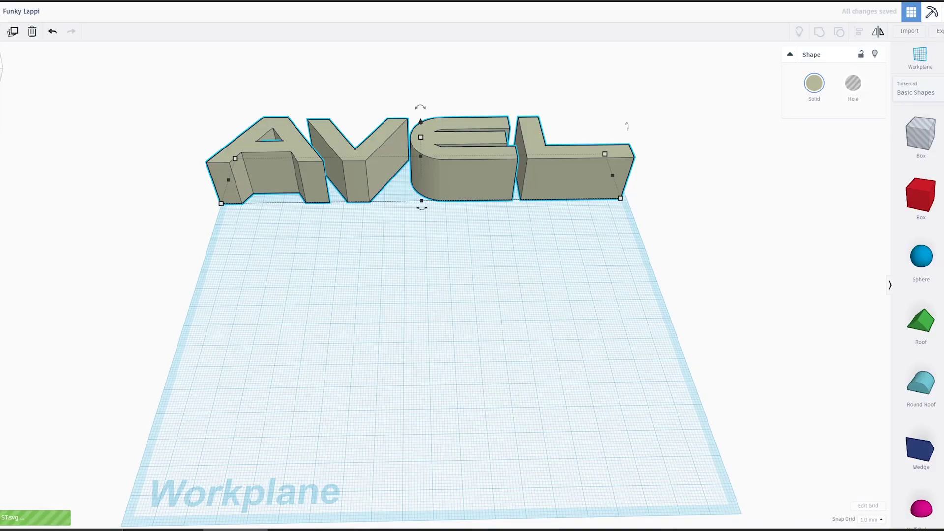
Scale down the pink turtle shape and reposition it on the workplane in front of the AVEL letters.
middle_click_drag(444, 290, 443, 170)
left_click_drag(443, 170, 462, 246)
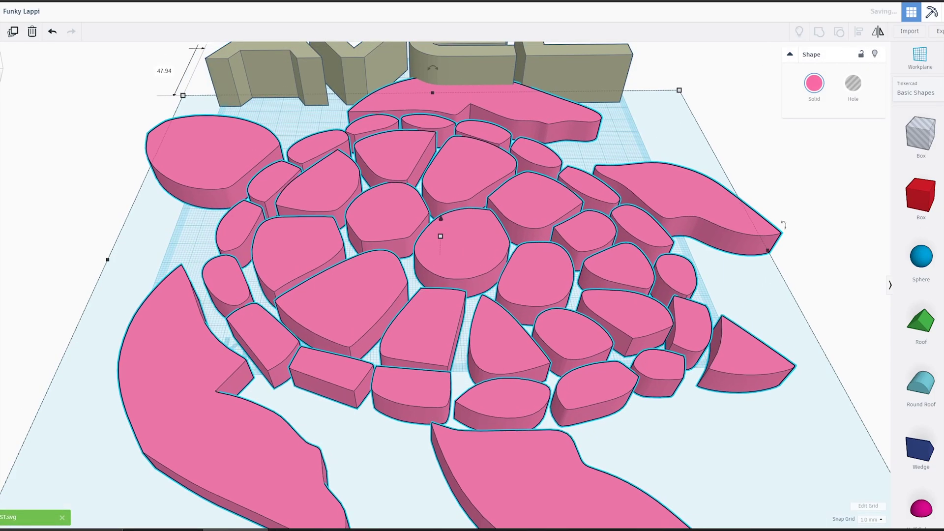
left_click_drag(749, 461, 449, 272)
left_click_drag(344, 216, 461, 244)
right_click_drag(461, 243, 435, 310)
scroll(435, 310, "up", 2)
right_click_drag(614, 350, 670, 326)
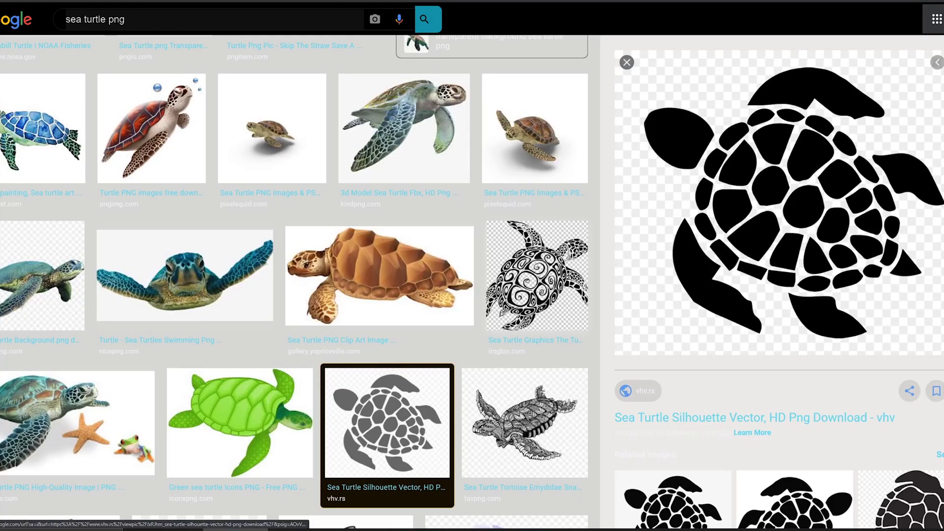
Open the black-and-white spiral-patterned sea turtle graphic from imgbin.com in the image results and save it as st2.
scroll(295, 280, "down", 5)
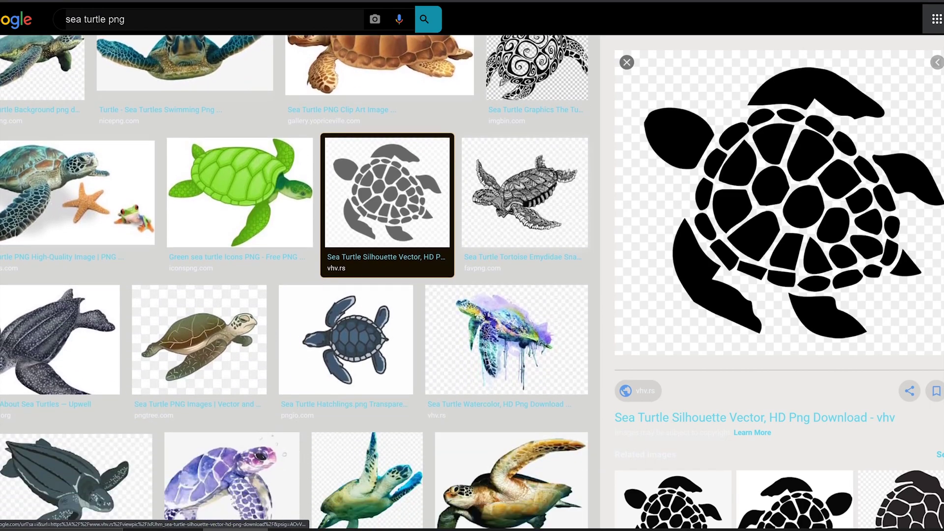
scroll(443, 349, "up", 4)
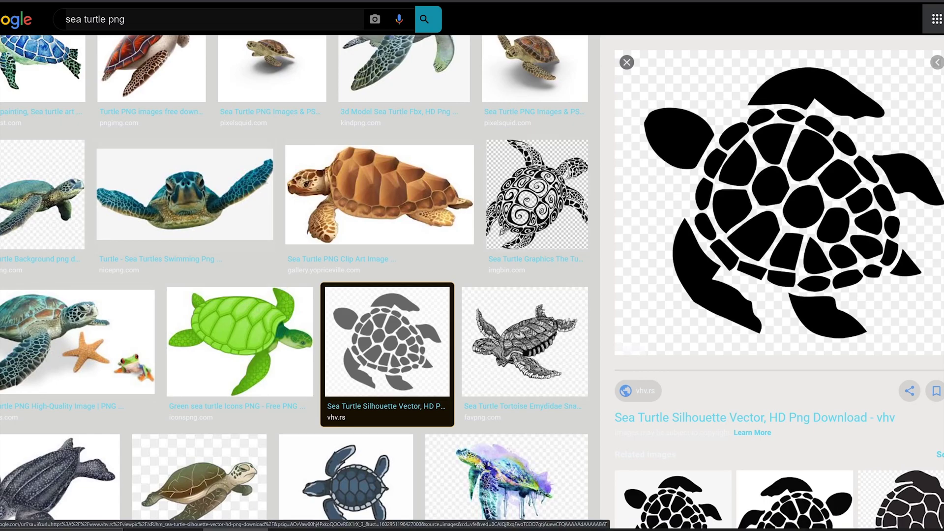
scroll(778, 211, "down", 3)
scroll(779, 211, "up", 3)
left_click(537, 195)
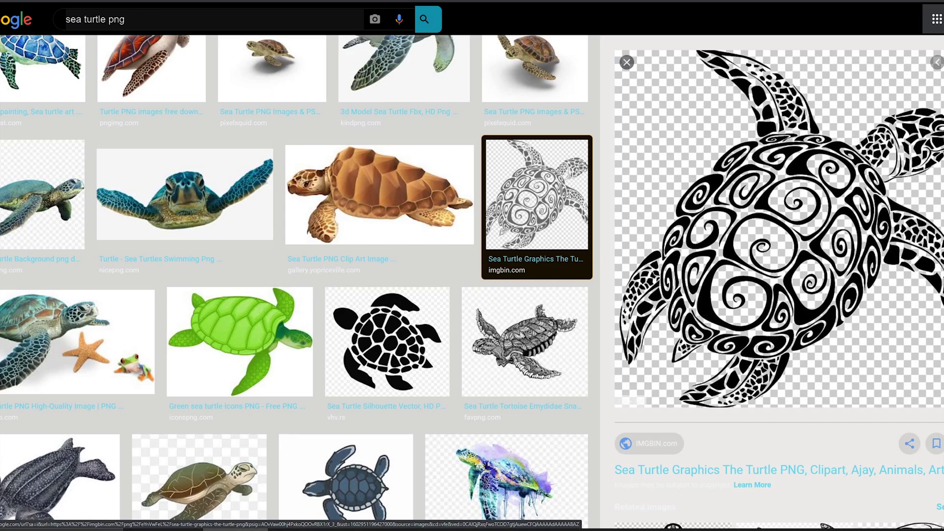
right_click(780, 224)
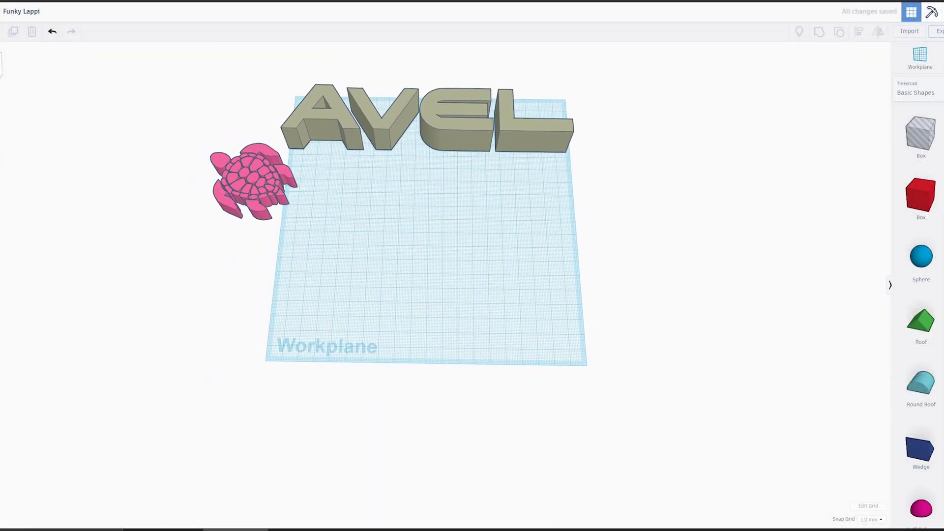
Import st2.svg into Tinkercad as a 3D shape centred on the artboard with a width of 300.
left_click(909, 31)
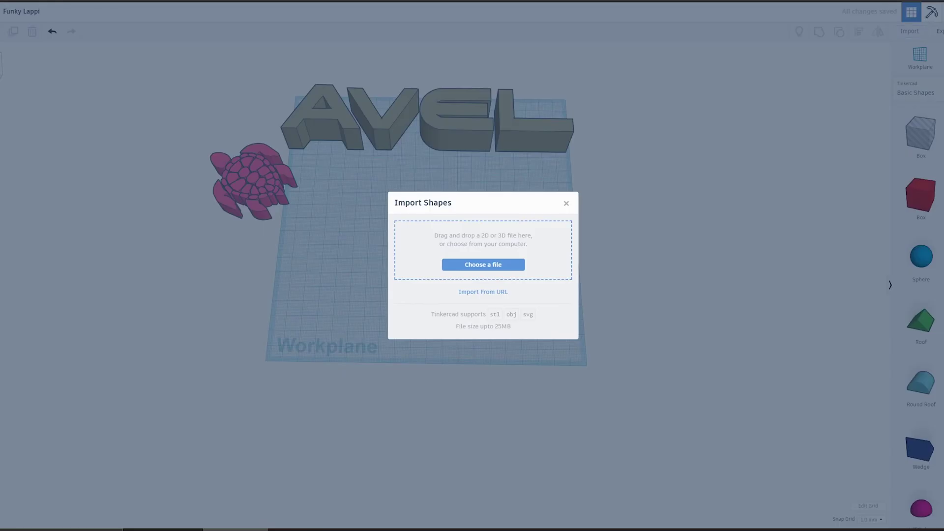
left_click(484, 265)
left_click(376, 270)
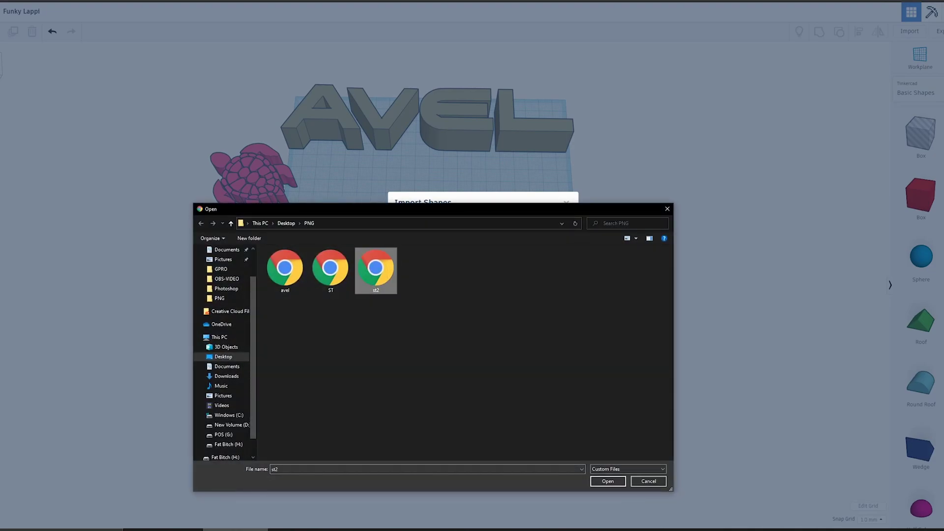
key("Return")
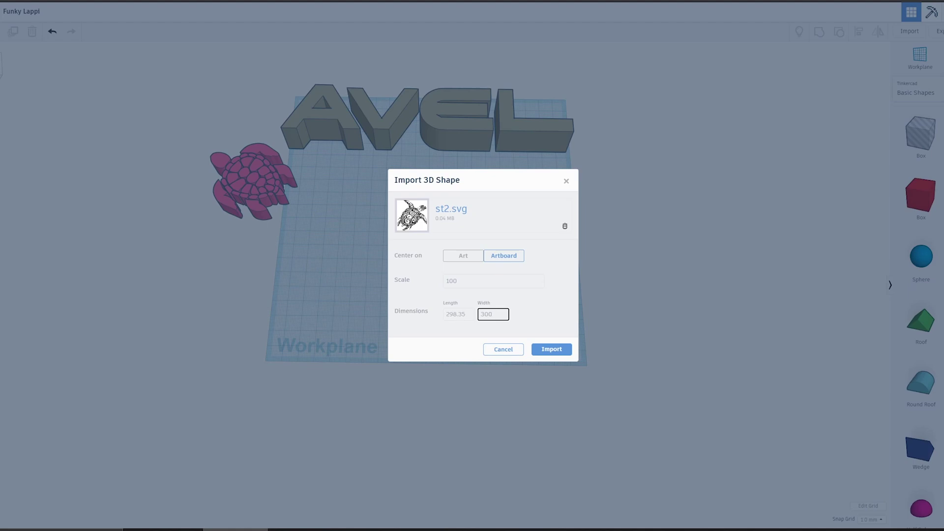
key("Return")
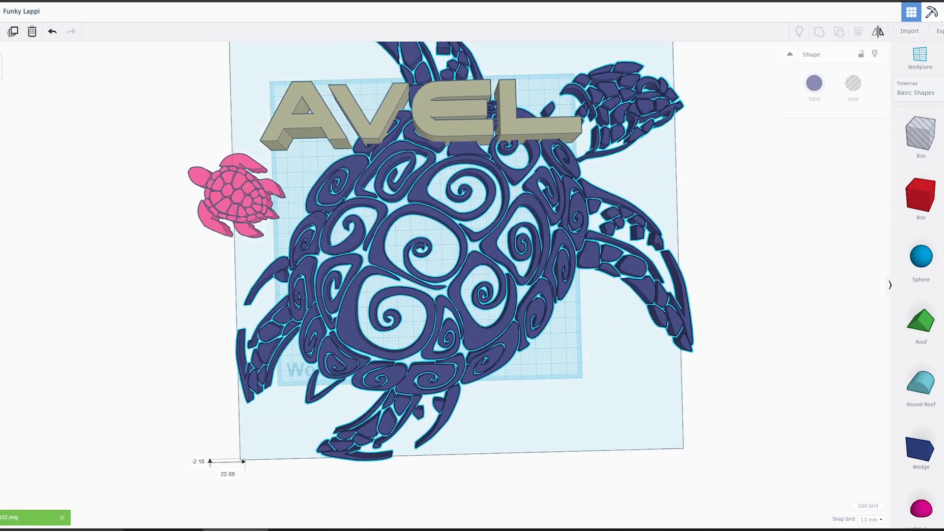
Scale down the imported spiral turtle and reposition it on the workplane in front of the AVEL letters.
left_click_drag(521, 233, 460, 338)
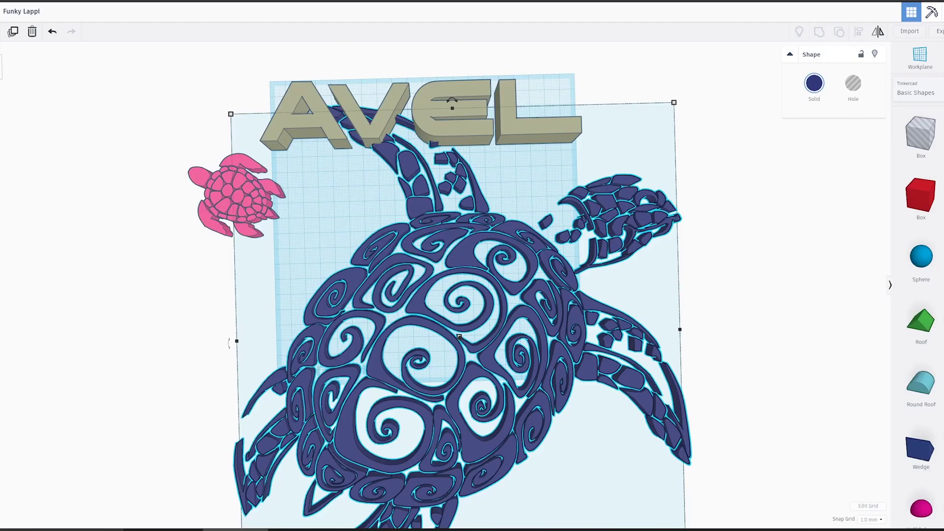
left_click_drag(459, 336, 506, 372)
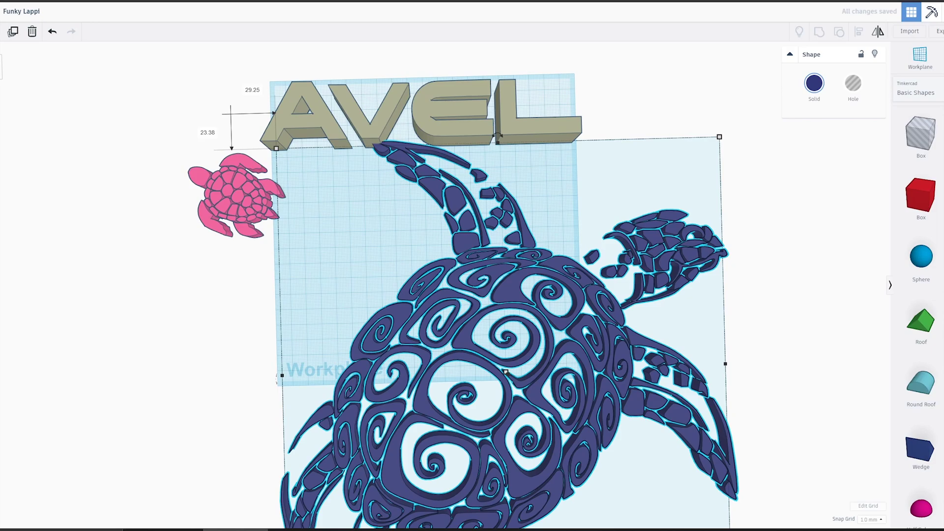
scroll(465, 296, "down", 5)
scroll(427, 286, "up", 3)
left_click_drag(654, 469, 523, 342)
left_click_drag(378, 213, 427, 279)
scroll(428, 278, "up", 2)
right_click_drag(428, 279, 413, 182)
left_click_drag(479, 254, 479, 228)
right_click_drag(479, 228, 494, 317)
middle_click_drag(494, 317, 435, 350)
Examine the gaps between the spiral turtle's head and shell from several distances and angles.
scroll(562, 211, "up", 4)
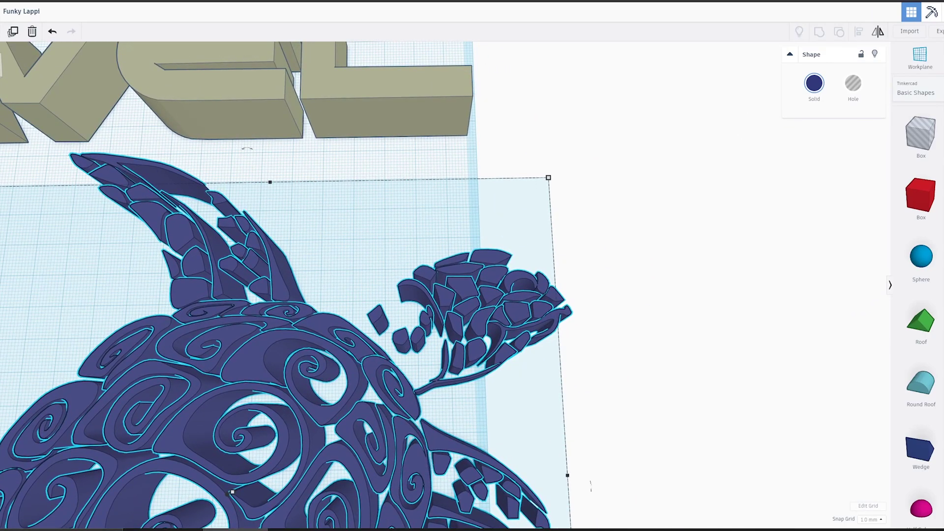
scroll(800, 343, "down", 3)
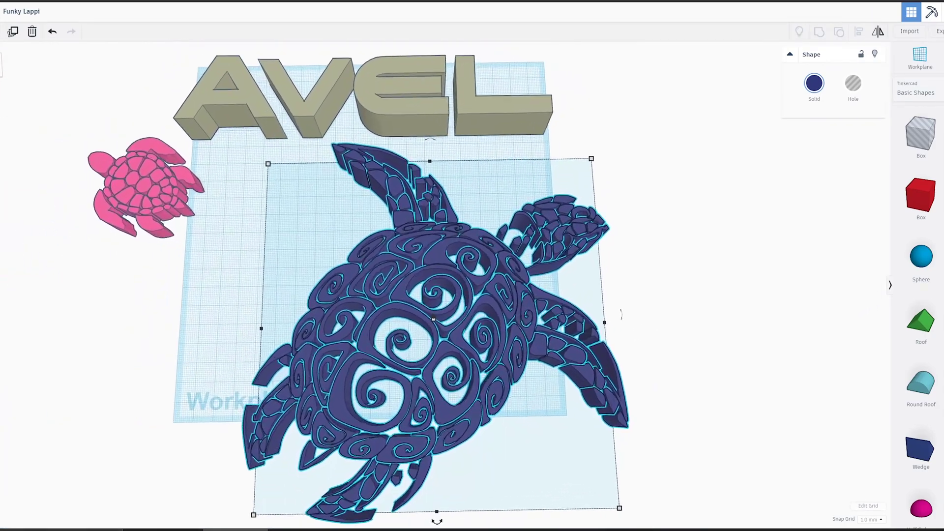
scroll(473, 135, "up", 5)
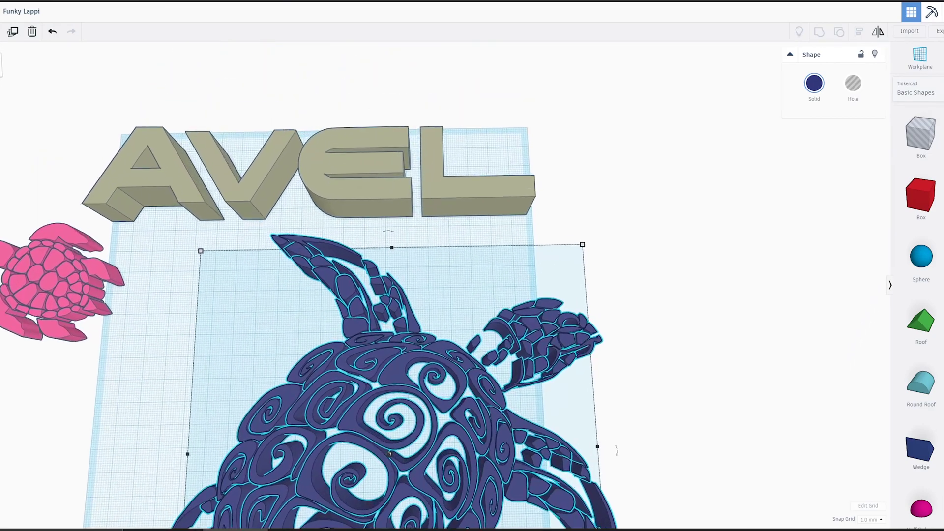
scroll(472, 285, "down", 4)
scroll(472, 286, "up", 2)
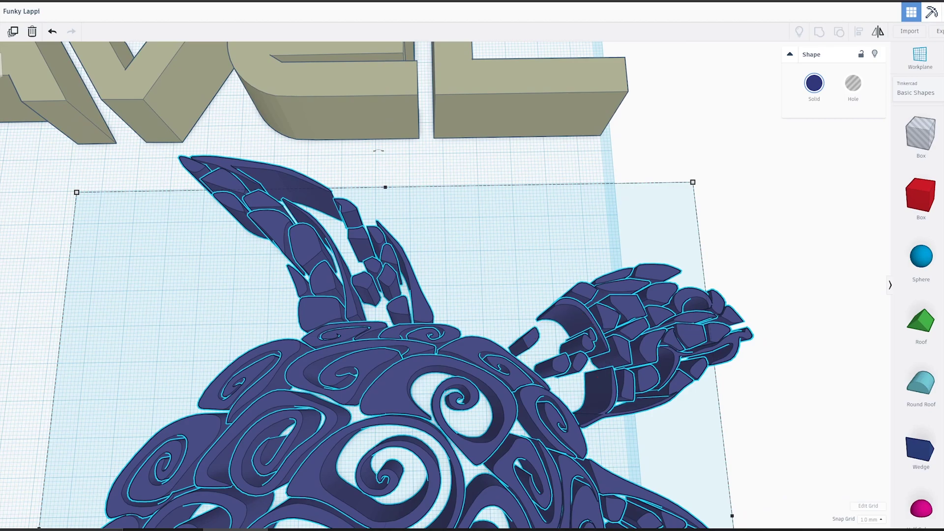
scroll(432, 286, "down", 4)
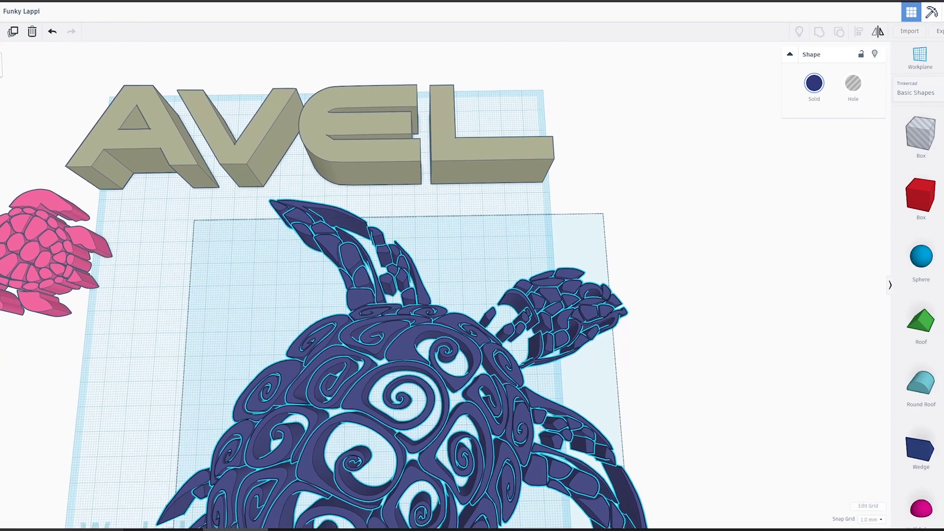
middle_click_drag(433, 344, 447, 207)
right_click_drag(447, 206, 453, 118)
Duplicate the spiral turtle and move the copy to one side of the original.
left_click(13, 31)
left_click_drag(393, 295, 84, 312)
middle_click_drag(84, 312, 293, 336)
left_click_drag(566, 305, 649, 343)
middle_click_drag(650, 343, 458, 327)
Place a hole box on the duplicate turtle and stretch it to cover most of the body.
left_click_drag(921, 135, 580, 162)
left_click_drag(583, 268, 752, 384)
right_click_drag(752, 384, 754, 457)
left_click_drag(733, 404, 733, 380)
left_click_drag(711, 433, 714, 448)
middle_click_drag(714, 448, 688, 357)
Add a second hole box and resize it over the duplicate's uncovered front flipper area, leaving the neck exposed.
left_click(920, 133)
left_click(370, 140)
left_click_drag(371, 116, 367, 75)
left_click_drag(397, 154, 523, 452)
left_click_drag(502, 423, 542, 457)
left_click_drag(688, 317, 657, 379)
right_click_drag(658, 380, 467, 363)
Cover the duplicate's head with a third hole box and group all the boxes with the duplicate to isolate the neck pieces.
left_click(921, 133)
left_click(419, 312)
left_click_drag(438, 328, 535, 372)
right_click_drag(535, 372, 368, 389)
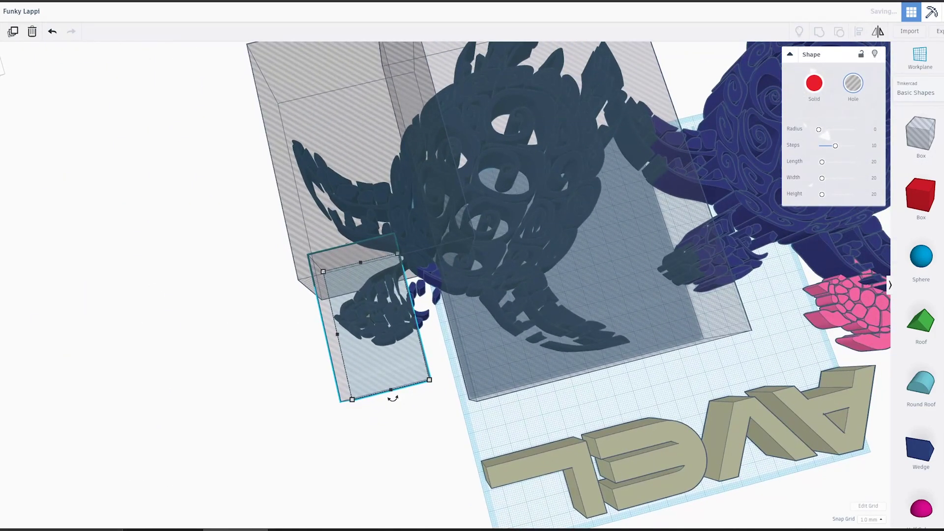
left_click_drag(453, 418, 375, 271)
key("ctrl+g")
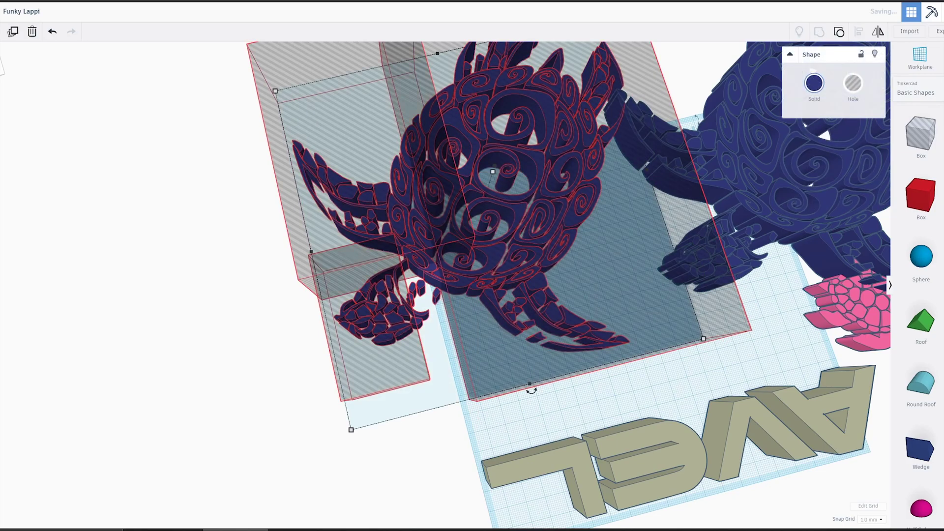
Move the isolated neck pieces onto the original spiral turtle and position them in the gap between head and shell.
right_click_drag(434, 269, 430, 272)
left_click_drag(437, 272, 764, 247)
right_click_drag(765, 246, 609, 238)
middle_click_drag(610, 238, 588, 143)
middle_click_drag(442, 235, 442, 209)
scroll(442, 209, "down", 4)
right_click_drag(443, 246, 376, 315)
middle_click_drag(376, 315, 454, 270)
scroll(433, 290, "up", 3)
scroll(414, 314, "up", 4)
right_click_drag(423, 305, 425, 280)
left_click_drag(466, 209, 526, 250)
right_click_drag(526, 253, 489, 229)
left_click_drag(494, 236, 471, 241)
Duplicate the neck pieces and shift the copy toward the shell to fill the remaining gap at the neck's base.
key("ctrl+d")
key("Down")
key("Down")
key("Left")
key("Left")
key("Left")
key("Left")
key("Left")
key("Left")
key("Left")
key("Down")
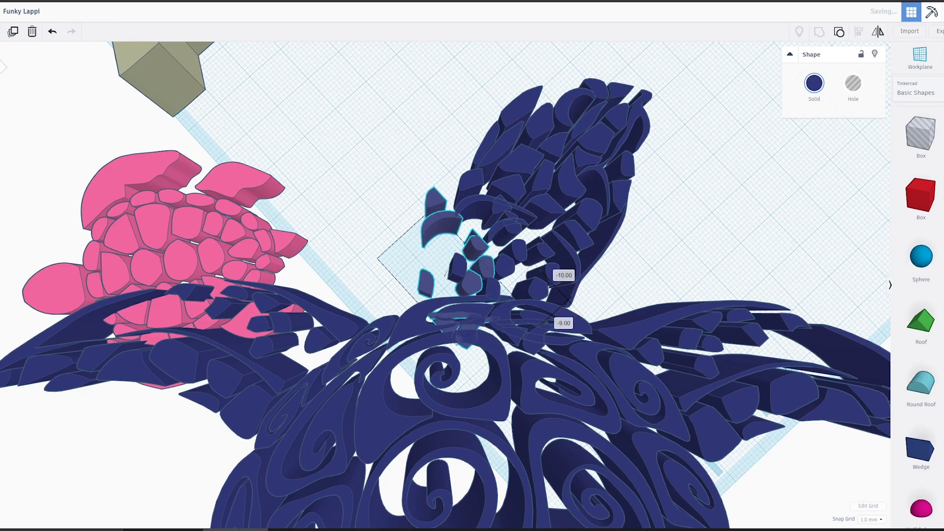
left_click_drag(447, 269, 466, 301)
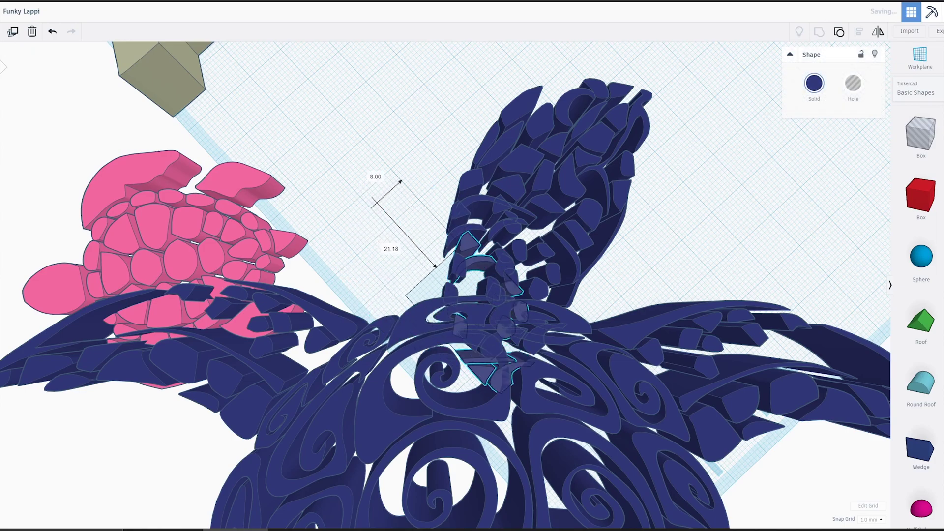
right_click_drag(462, 301, 426, 300)
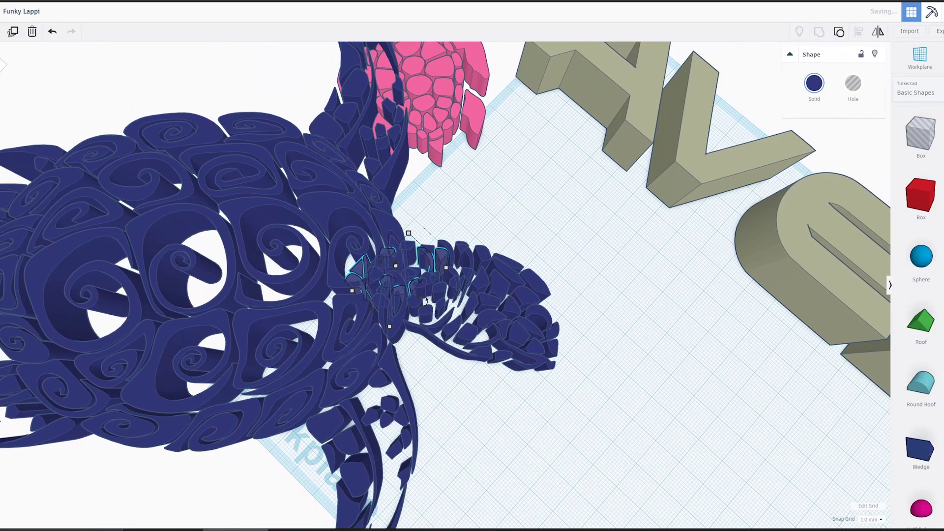
key("Escape")
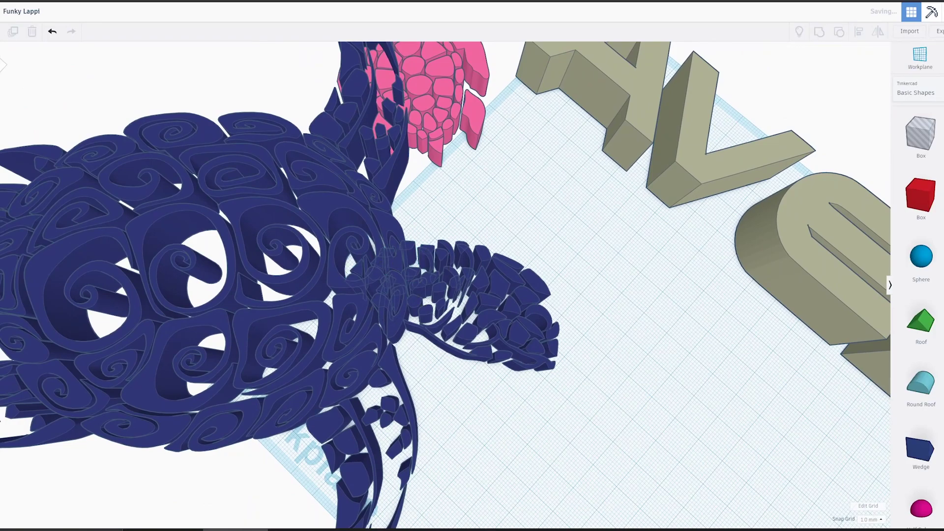
Delete the three leftover neck-piece shapes lying beside the spiral turtle on the workplane.
mouse_move(426, 301)
right_mouse_down()
mouse_move(349, 298)
mouse_move(319, 285)
mouse_move(372, 298)
mouse_move(445, 259)
mouse_move(534, 265)
right_mouse_up()
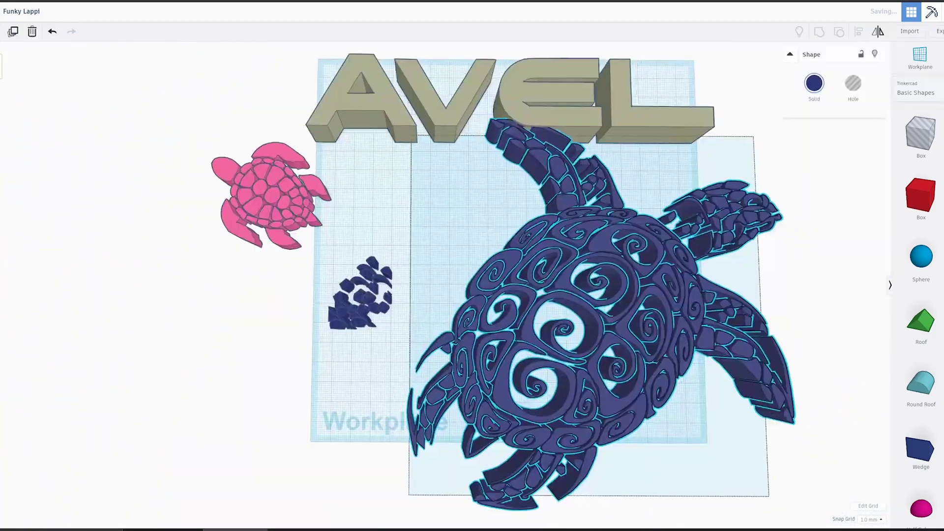
middle_click_drag(540, 300, 479, 299)
left_click_drag(268, 252, 346, 345)
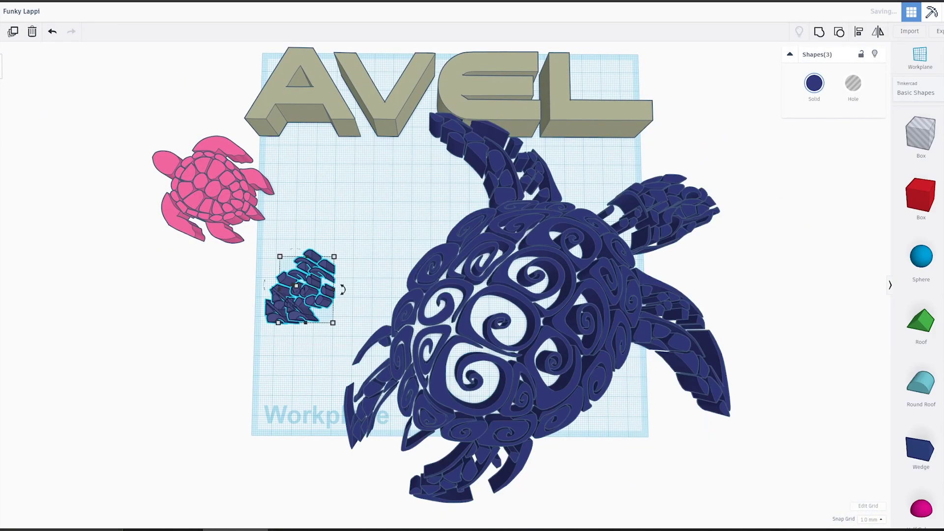
key("Delete")
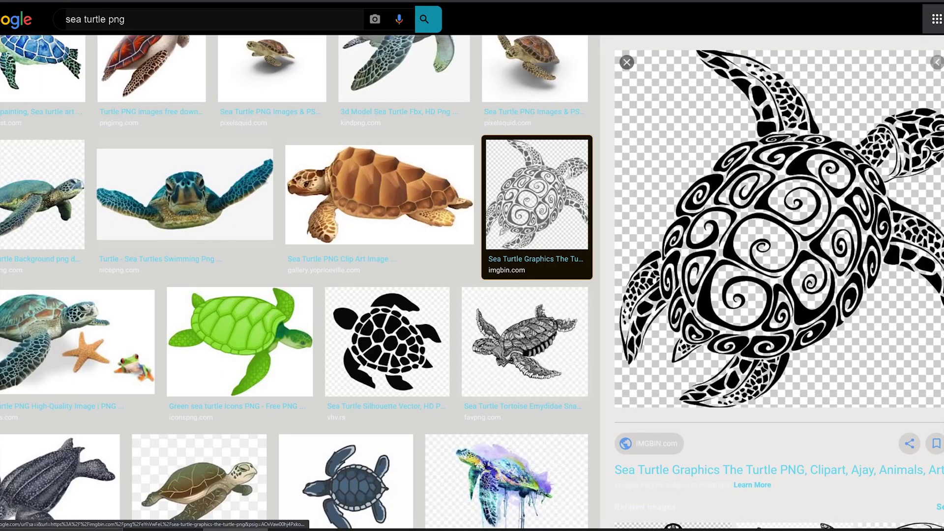
Switch to the Google image results and compare the silhouette, finely patterned and spiral-patterned turtle images.
left_click(387, 344)
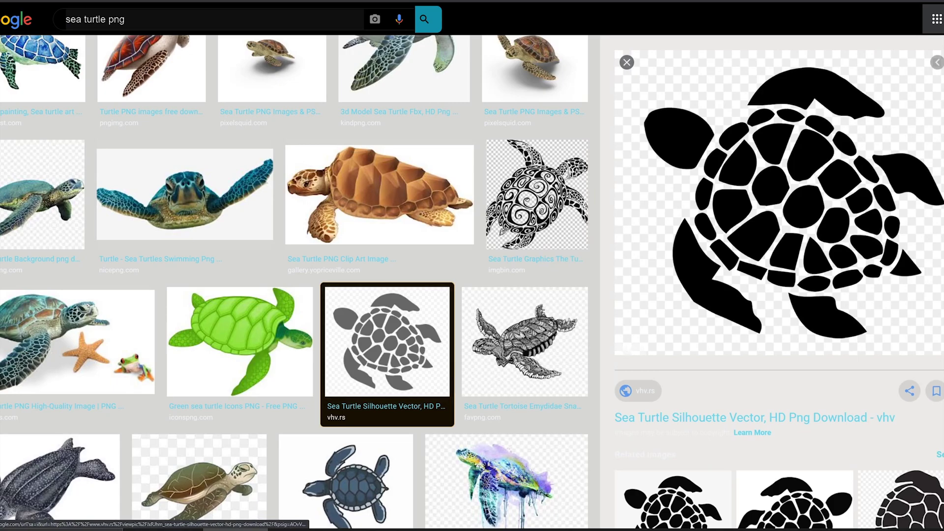
key("Right")
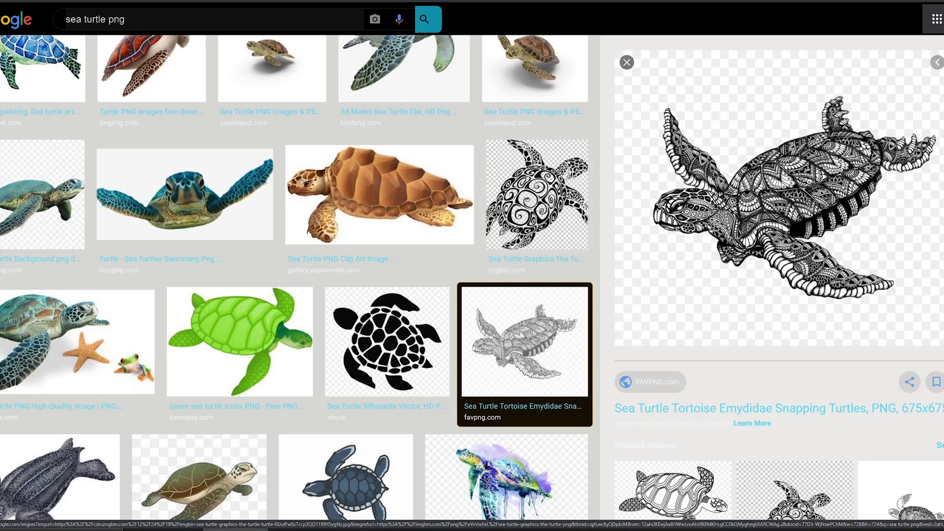
key("Up")
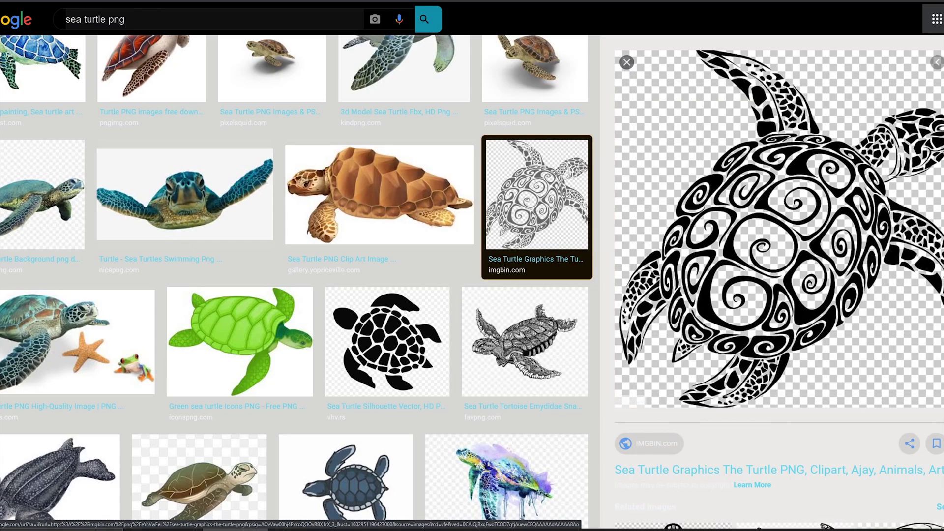